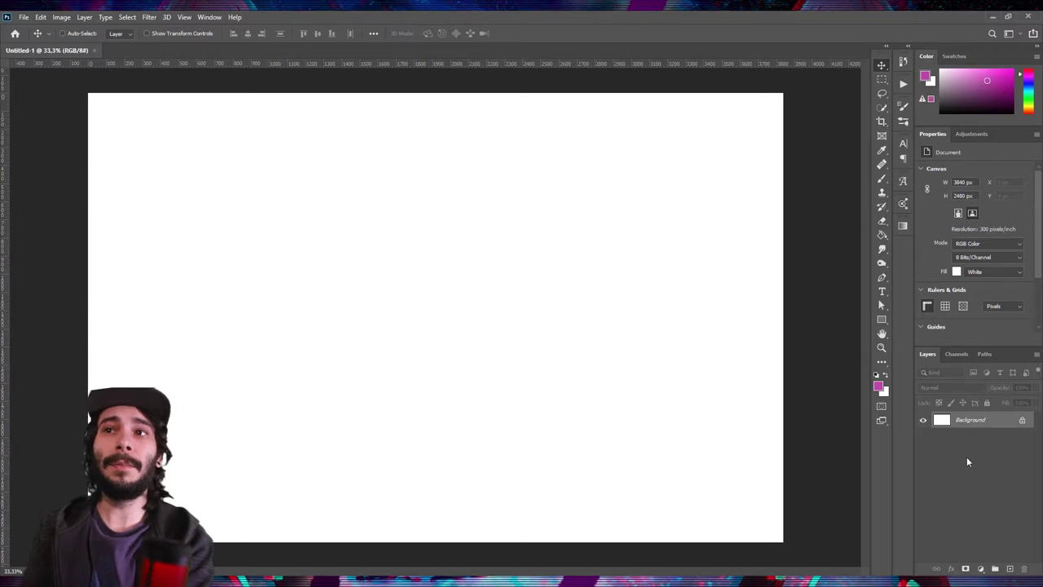
Create a blank Layer 1 above the white Background from the Layers panel
left_click(1011, 568)
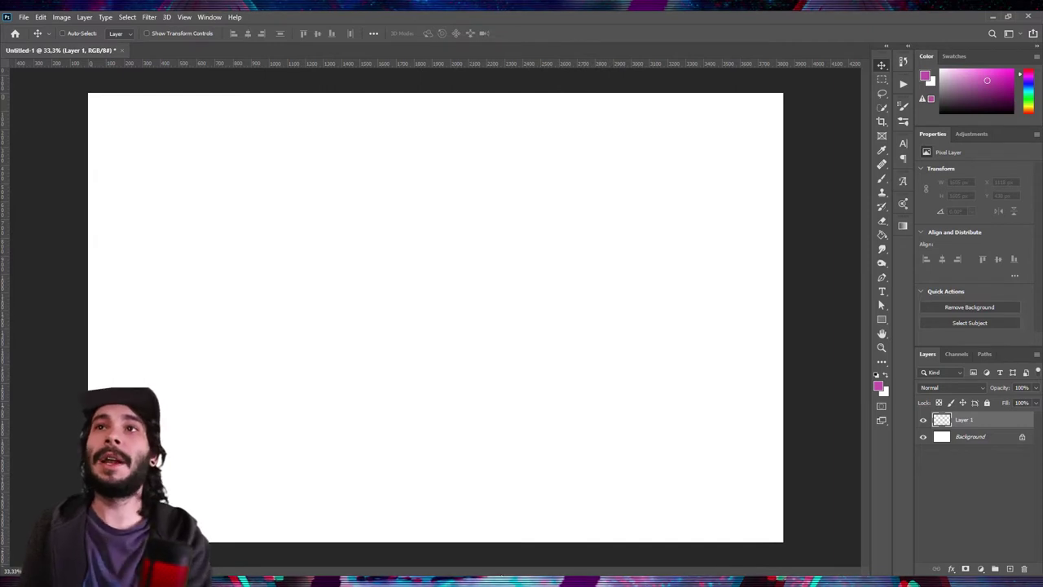
Pick the Brush tool and choose Mandala paint symmetry, setting 4 segments
left_click(881, 178)
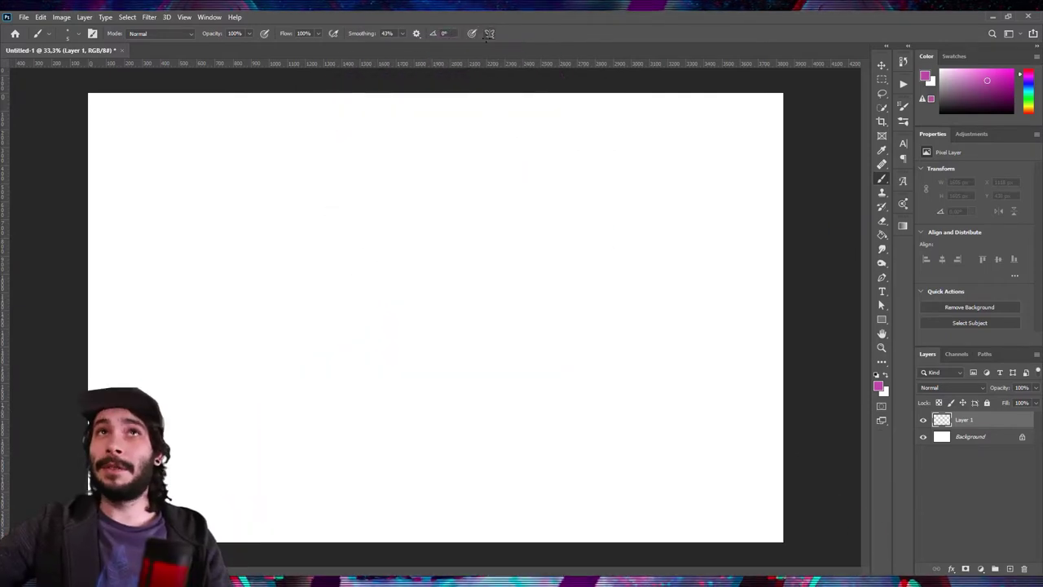
left_click(489, 34)
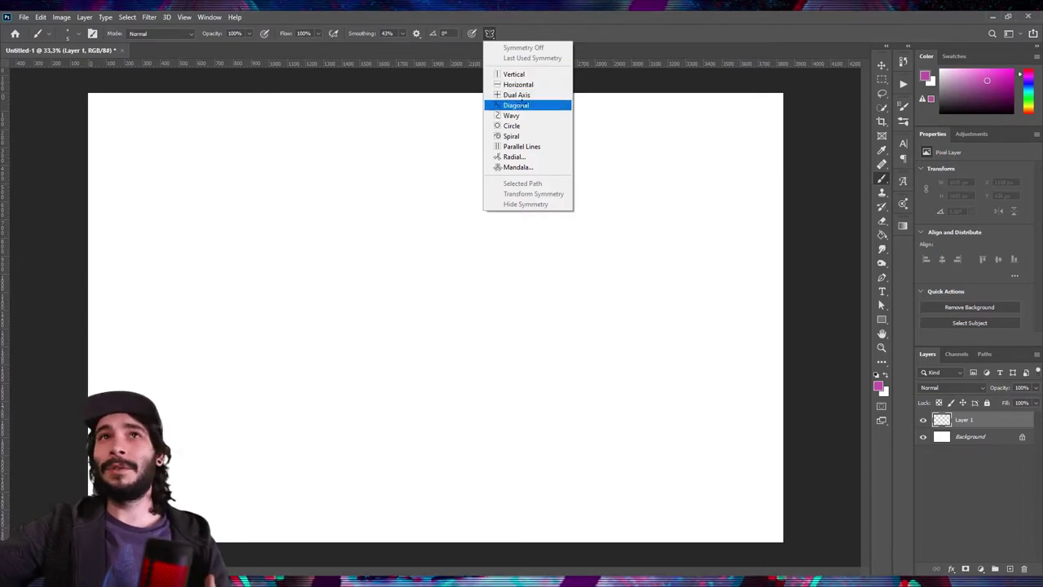
left_click(531, 167)
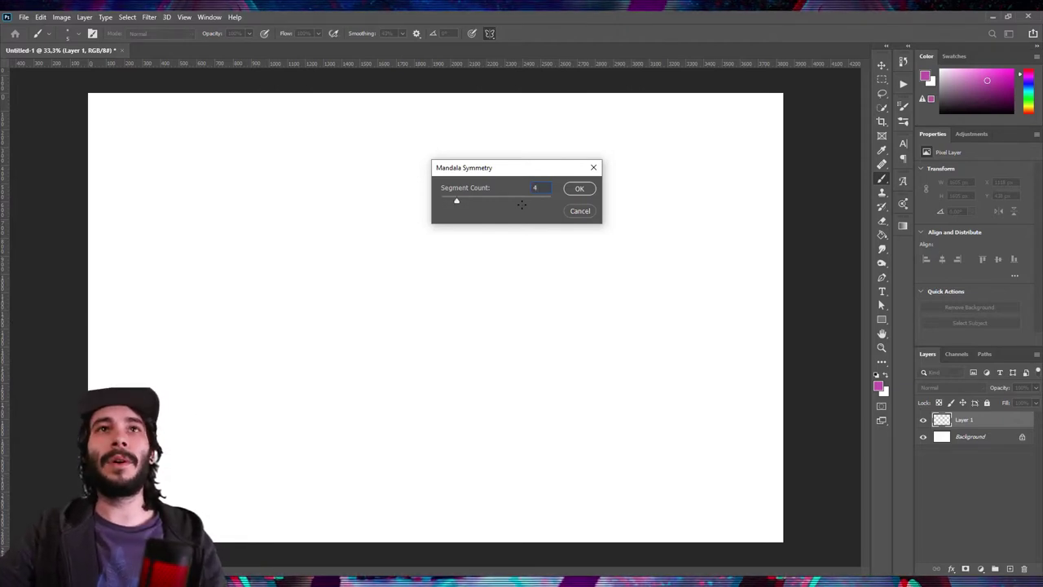
Accept 4 mandala segments and enlarge the symmetry guide to the full canvas height
key("Return")
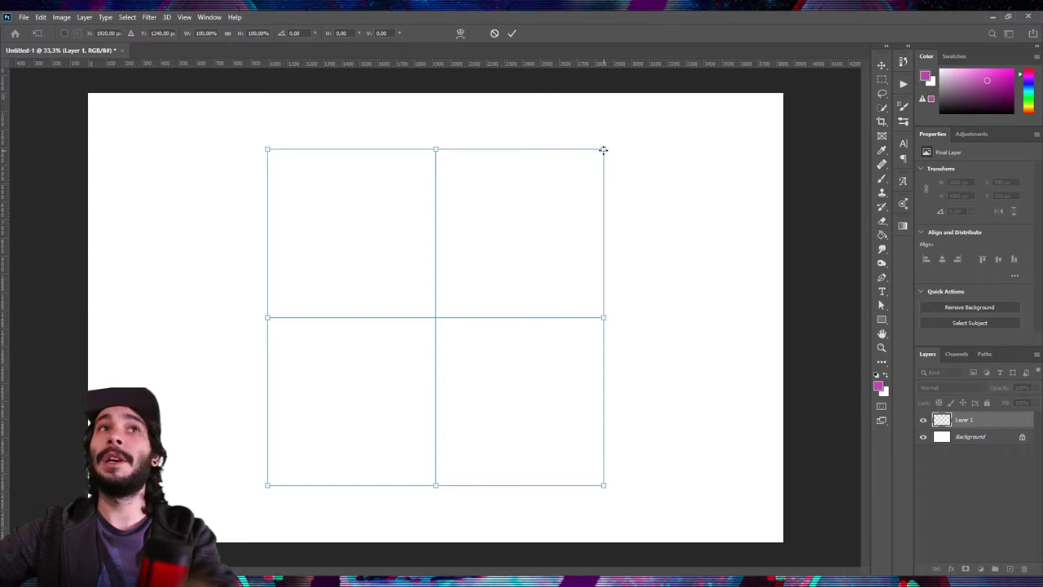
left_click_drag(609, 145, 667, 105)
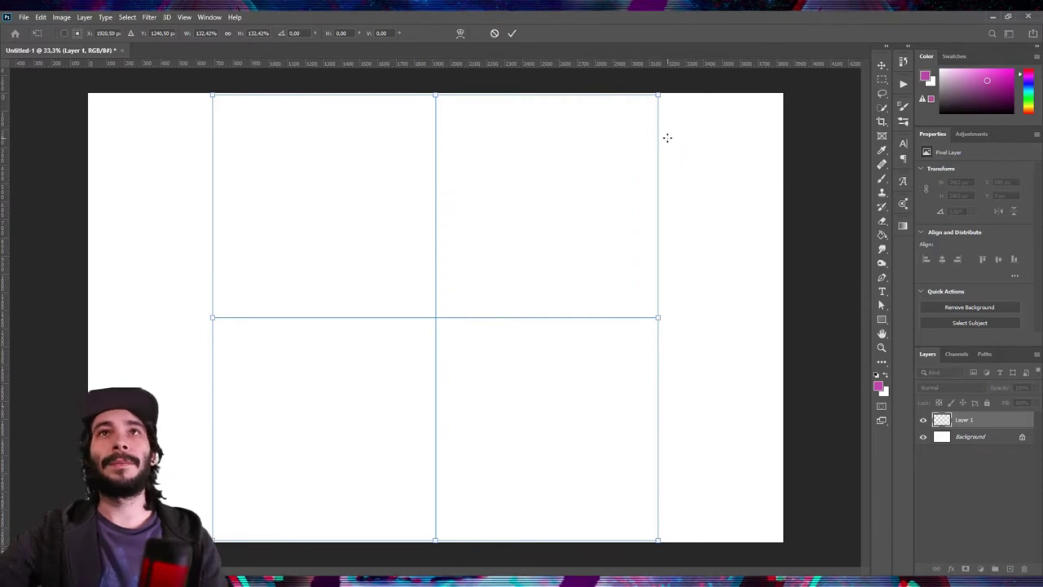
key("Return")
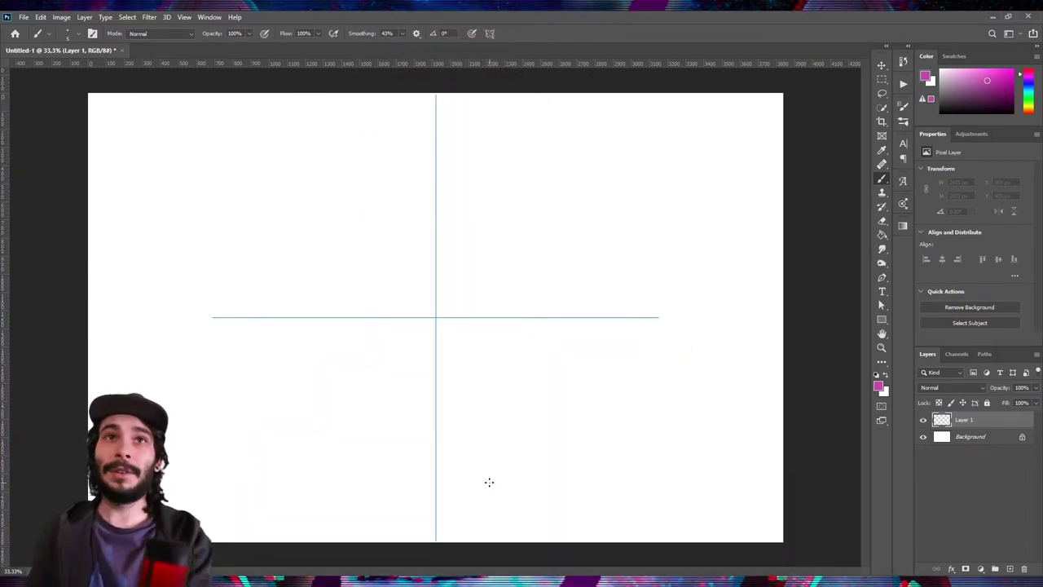
left_click_drag(508, 256, 491, 154)
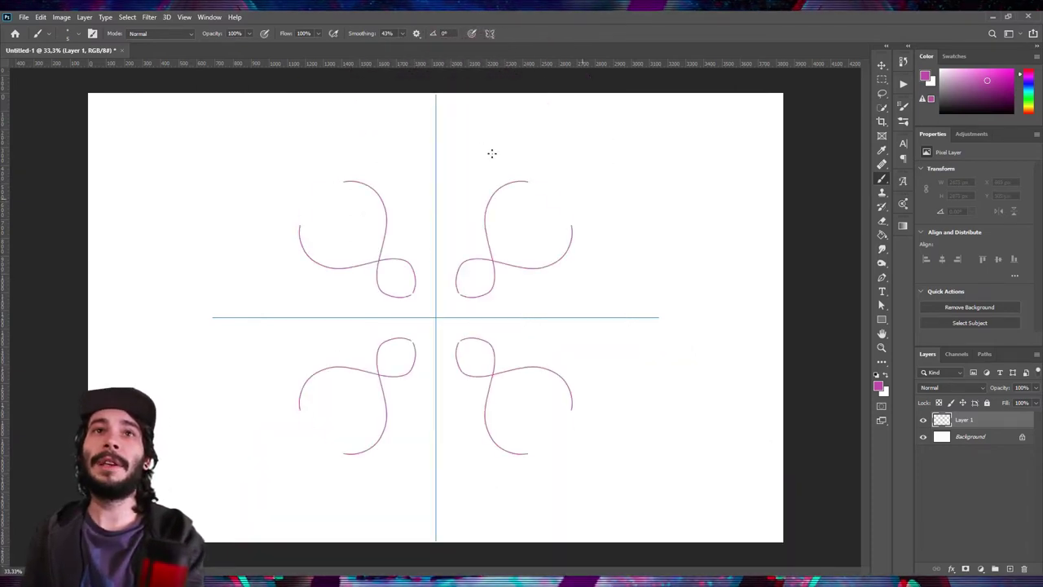
left_click_drag(514, 228, 525, 226)
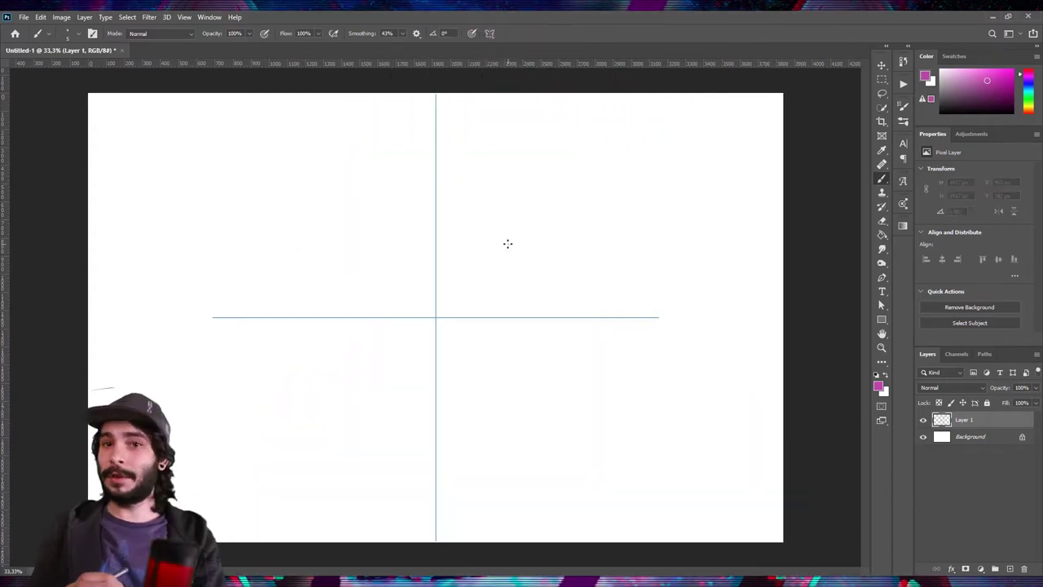
key("F5")
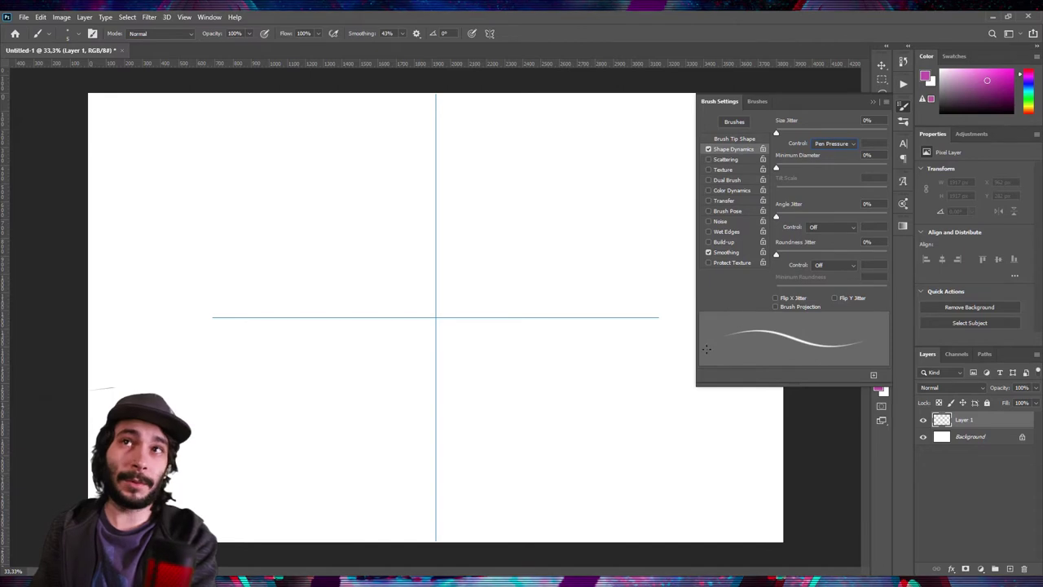
key("F5")
right_click(513, 399)
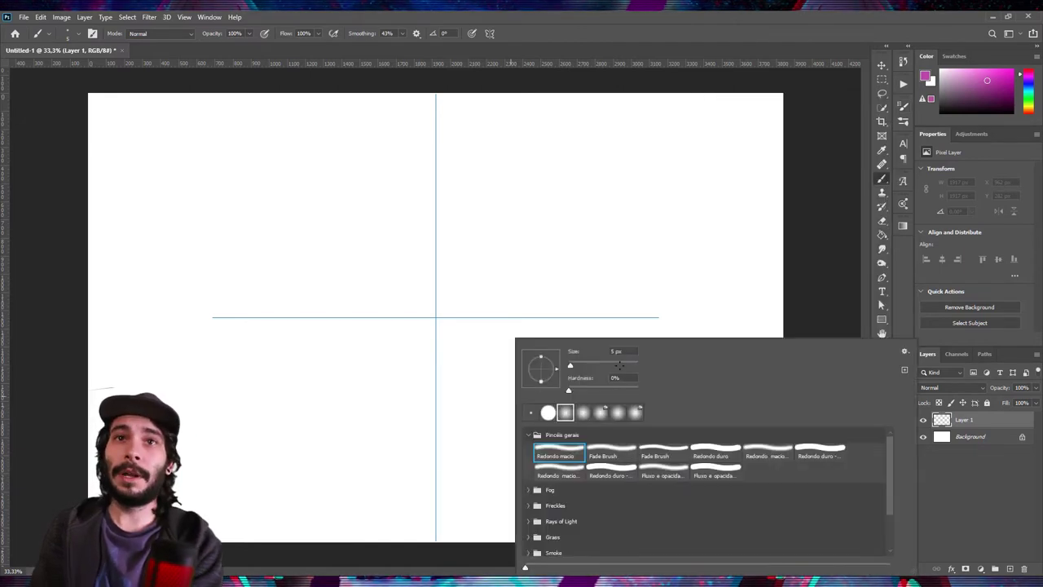
key("Return")
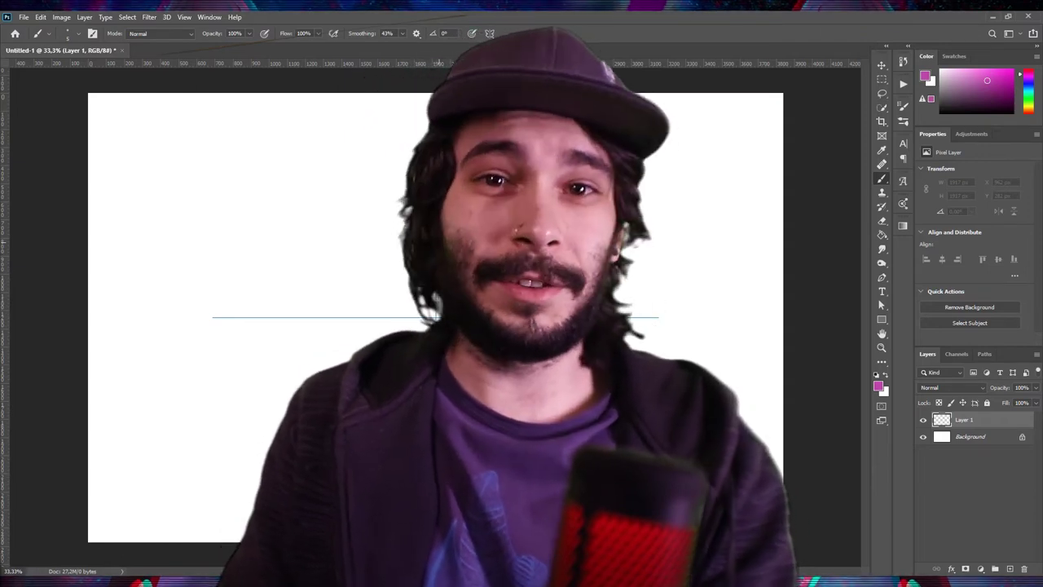
Draw symmetric magenta petal and leaf outlines around the mandala centre
scroll(433, 309, "up", 5)
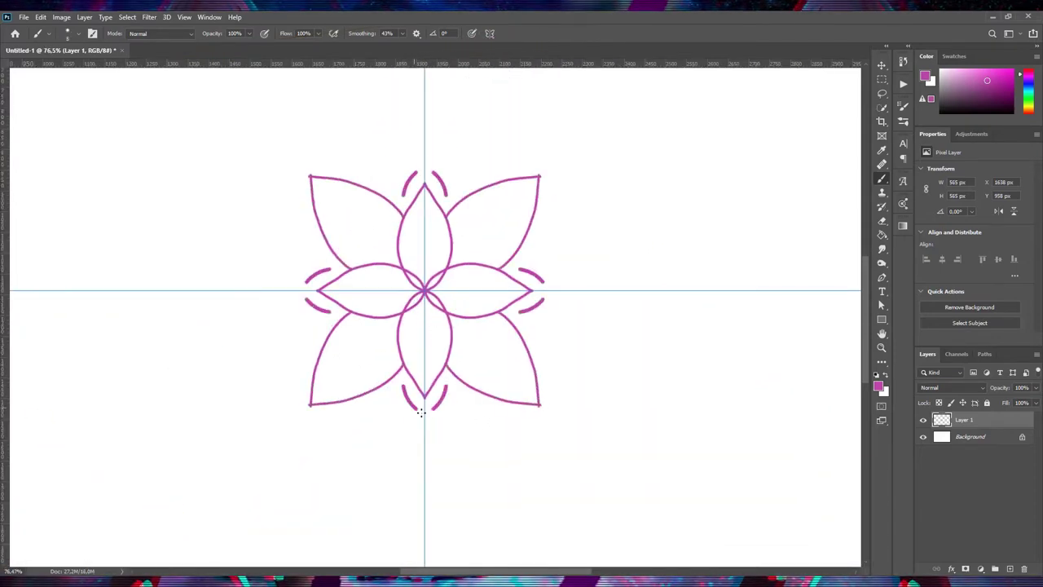
left_click_drag(420, 412, 425, 468)
mouse_move(293, 424)
left_mouse_down()
mouse_move(270, 377)
mouse_move(219, 489)
left_mouse_up()
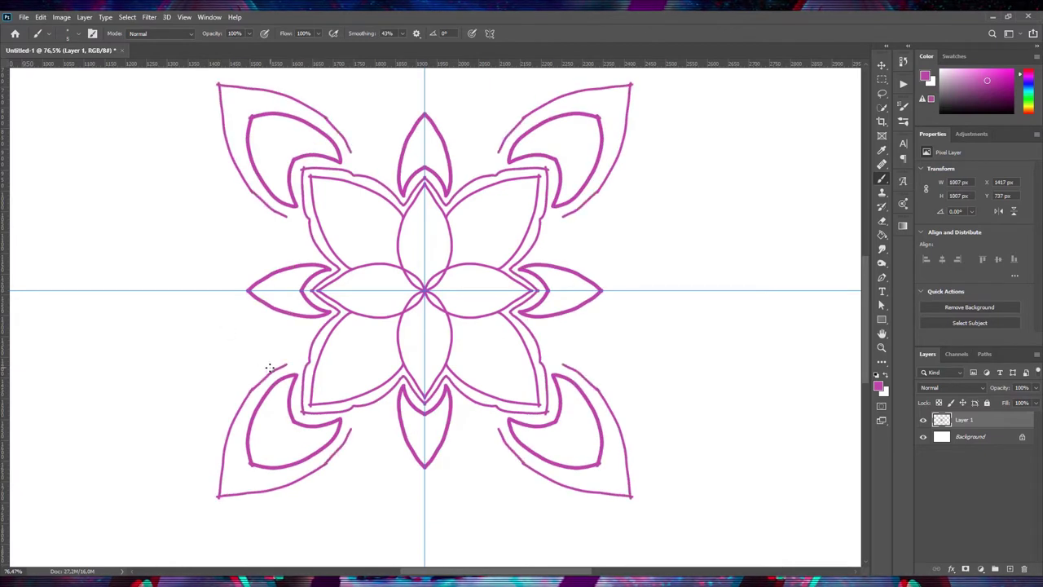
key("ctrl+z")
Redraw the outer outline and add spiky strokes on all four sides
mouse_move(220, 290)
left_mouse_down()
mouse_move(263, 317)
mouse_move(211, 495)
left_mouse_up()
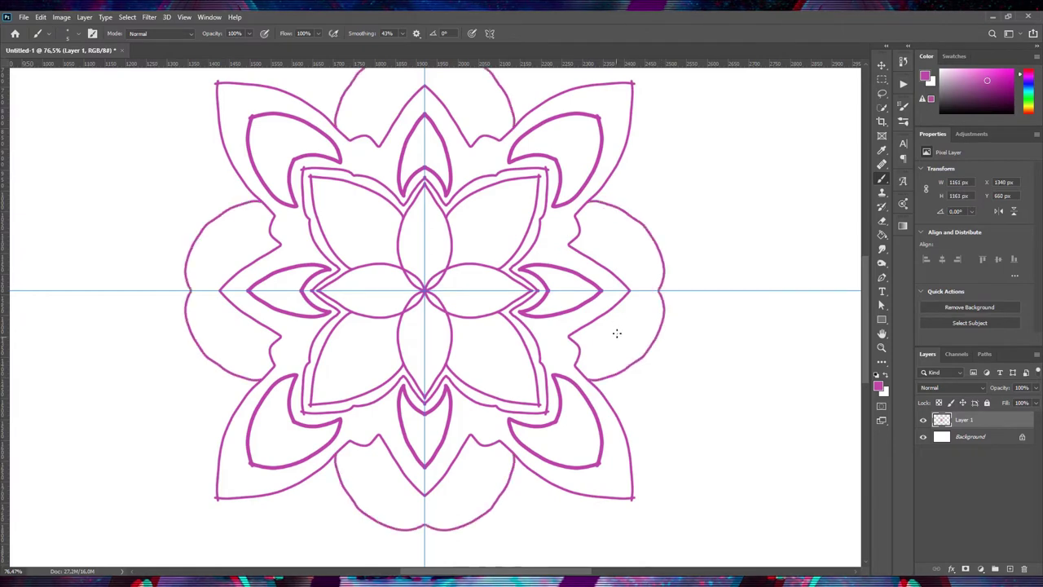
key("ctrl+z")
left_click_drag(577, 379, 593, 320)
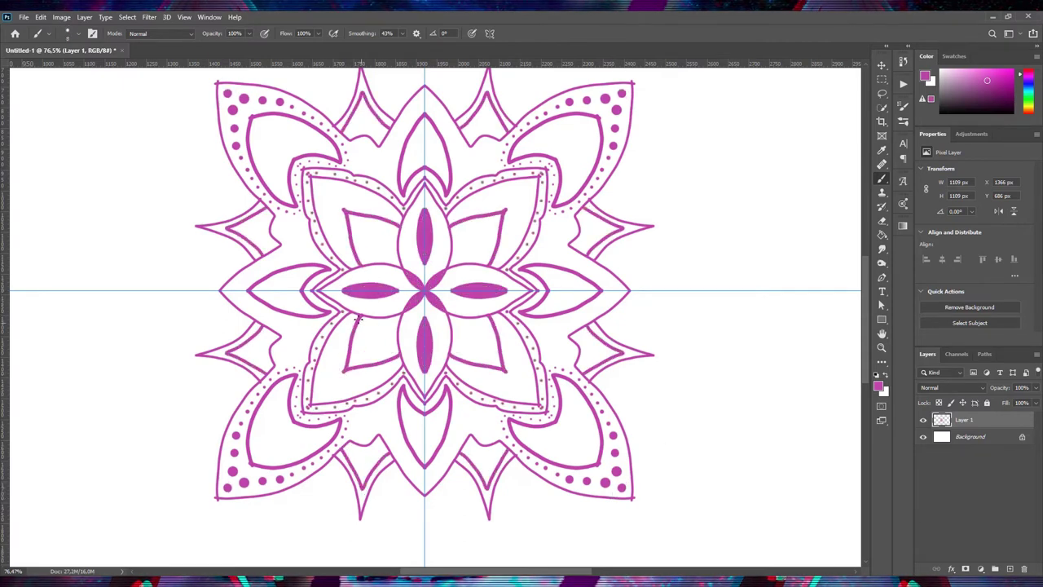
Redraw the lower-petal chevrons and thicken the magenta petal outlines and bands
key("ctrl+z")
left_click_drag(356, 316, 357, 359)
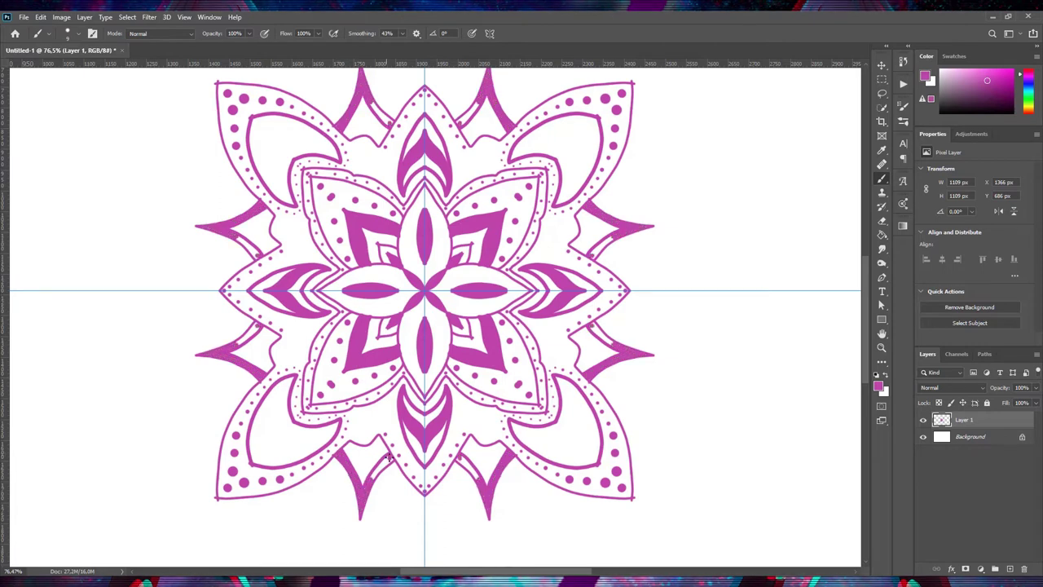
left_click_drag(288, 378, 255, 460)
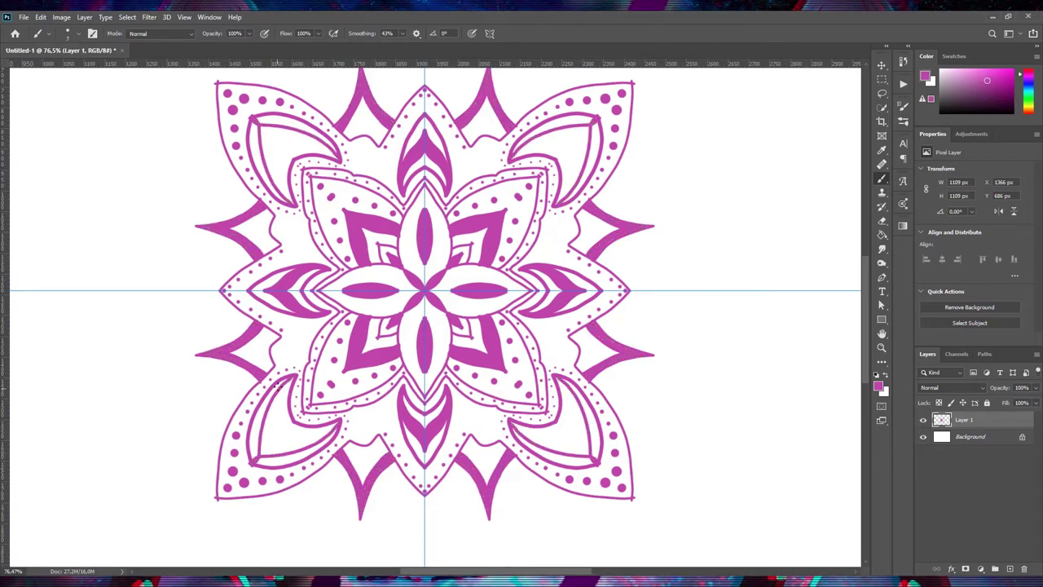
mouse_move(334, 432)
left_mouse_down()
mouse_move(258, 422)
mouse_move(258, 458)
left_mouse_up()
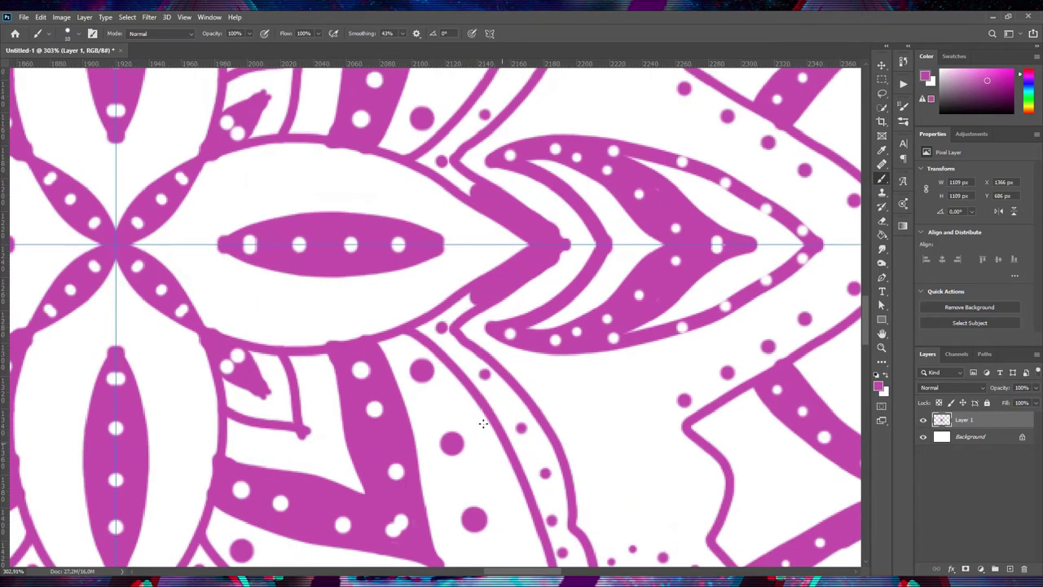
mouse_move(453, 309)
left_mouse_down()
mouse_move(506, 394)
mouse_move(533, 469)
left_mouse_up()
mouse_move(571, 521)
left_mouse_down()
mouse_move(560, 326)
mouse_move(573, 476)
left_mouse_up()
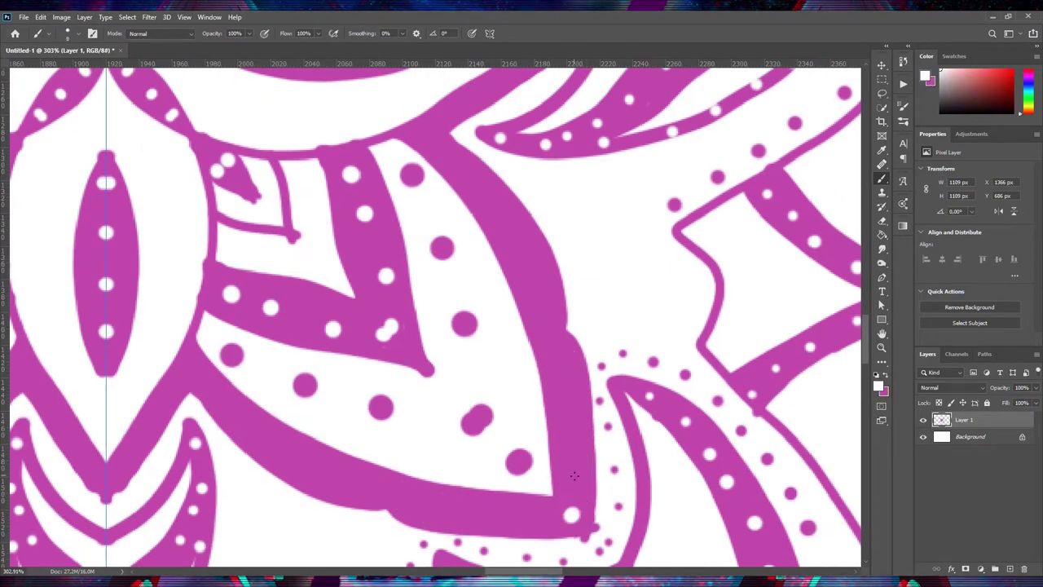
scroll(458, 373, "up", 5)
key("ctrl+0")
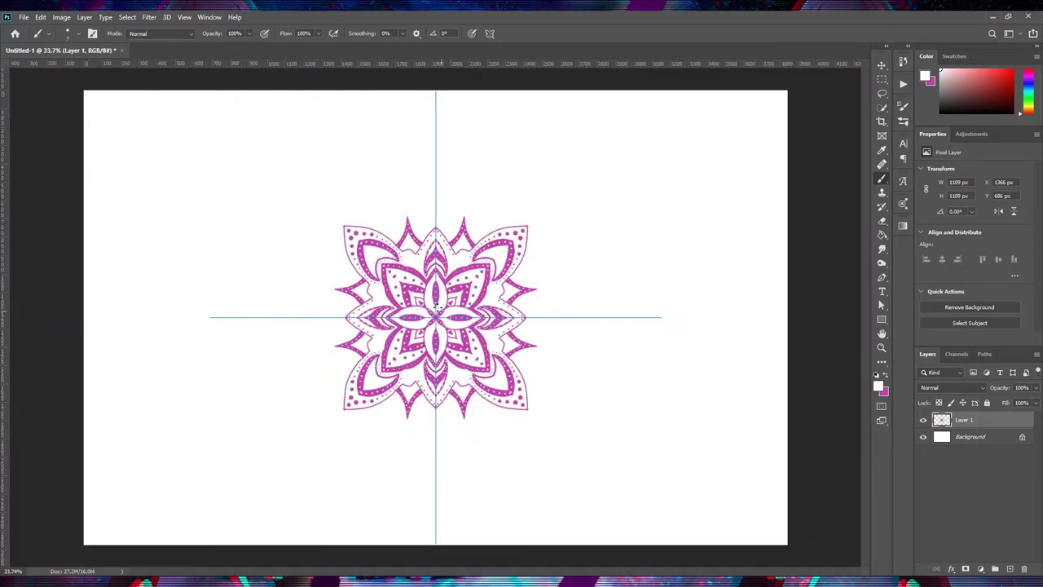
scroll(461, 339, "up", 2)
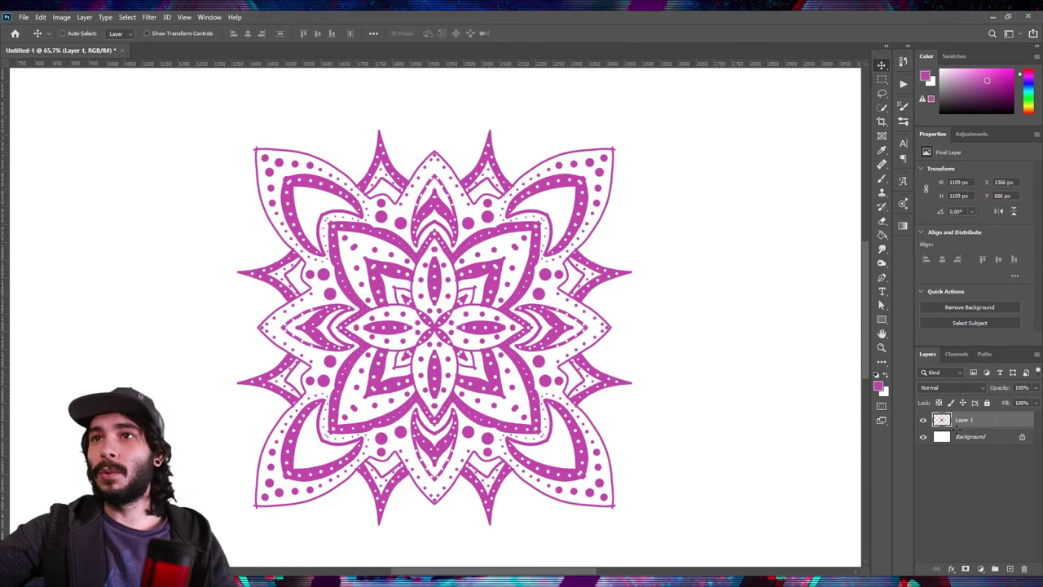
Add a black Solid Color fill layer, Color Fill 1, directly above the Background
left_click(969, 437)
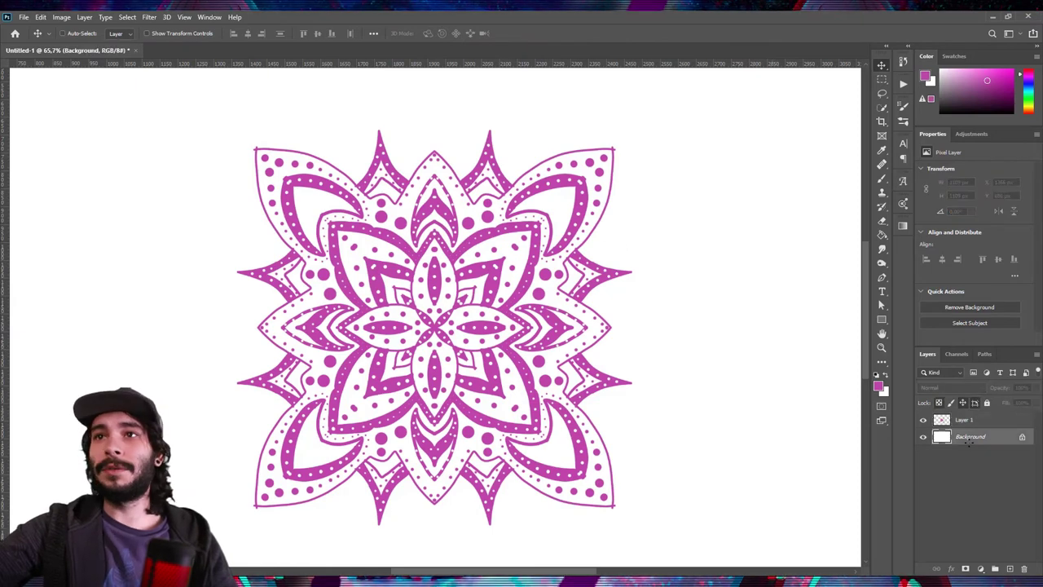
left_click(980, 568)
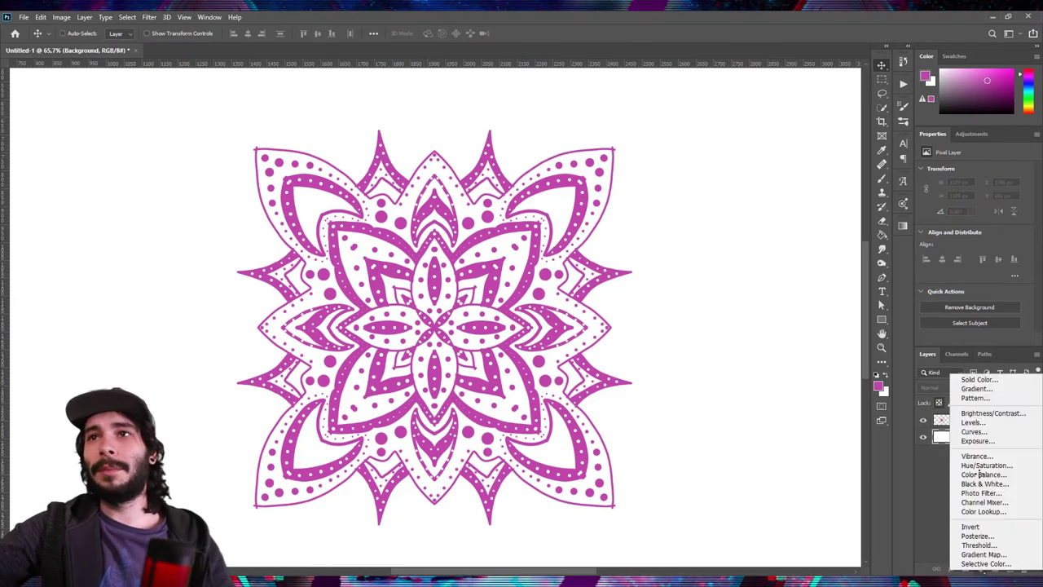
left_click(977, 379)
left_click(713, 374)
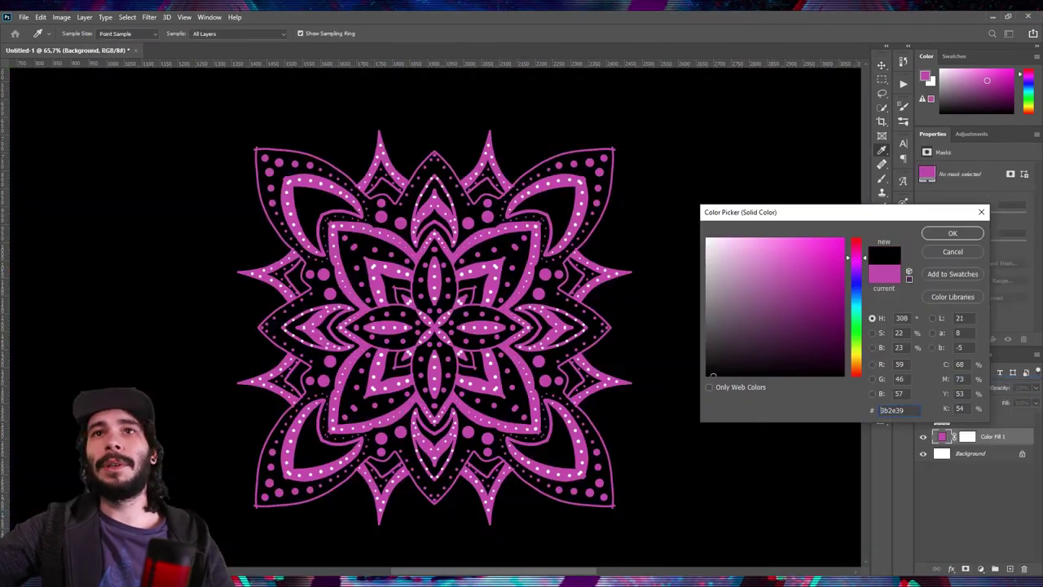
left_click(952, 233)
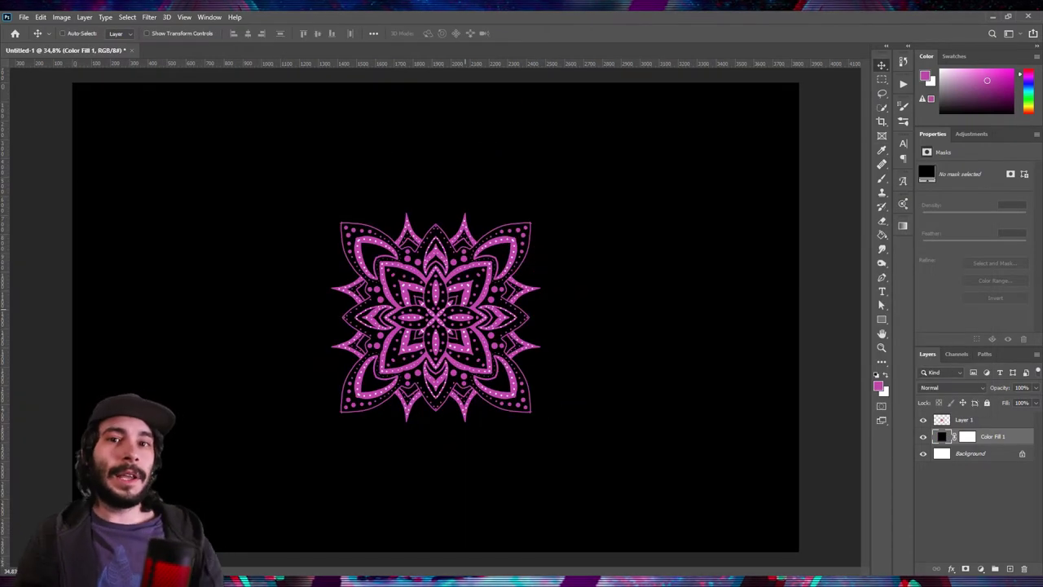
left_click(998, 420)
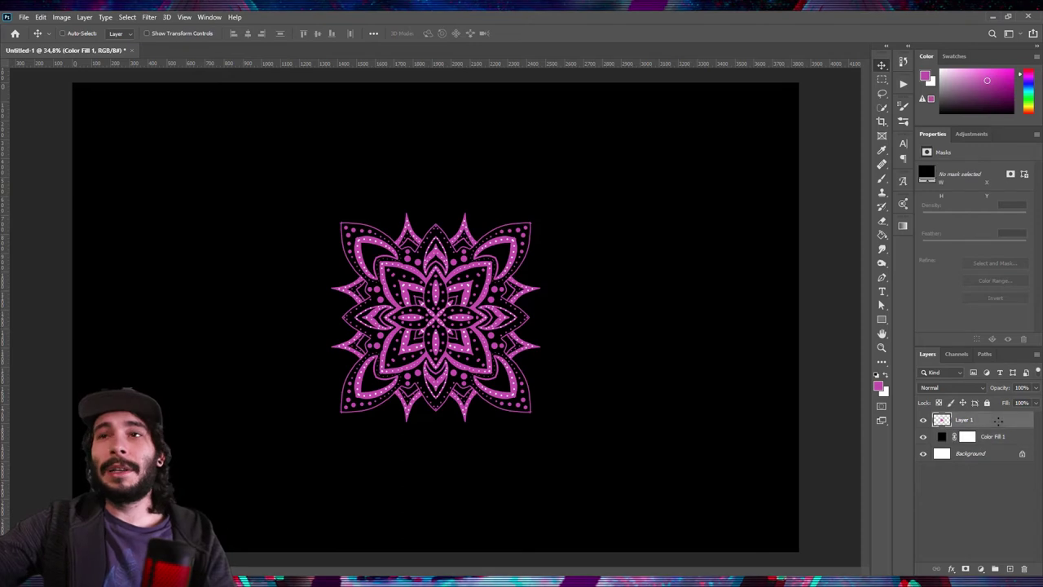
Give Layer 1 a Gradient Overlay using the blue-purple Azul_28 preset
double_click(998, 421)
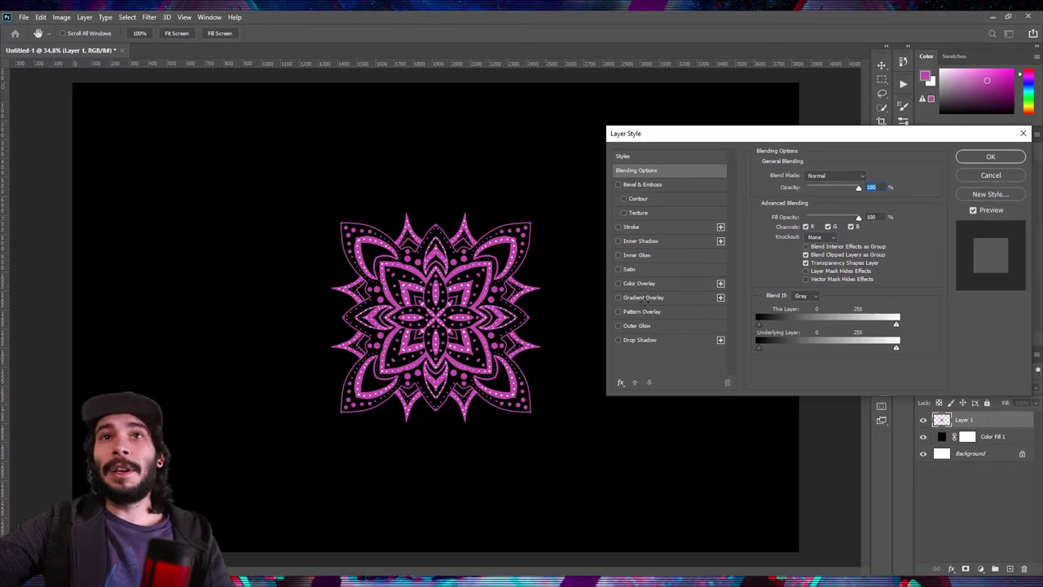
left_click(642, 297)
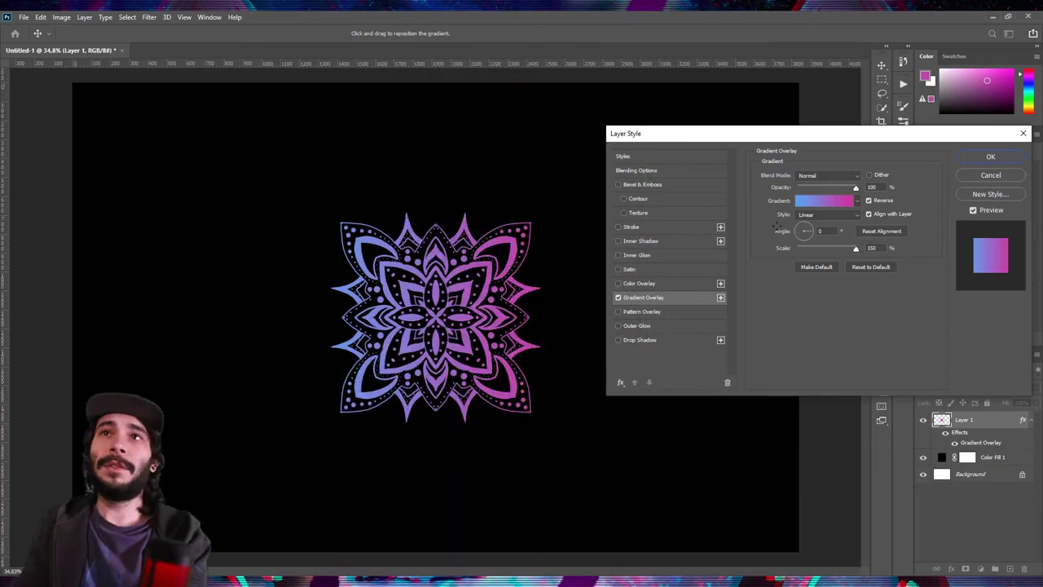
left_click(823, 201)
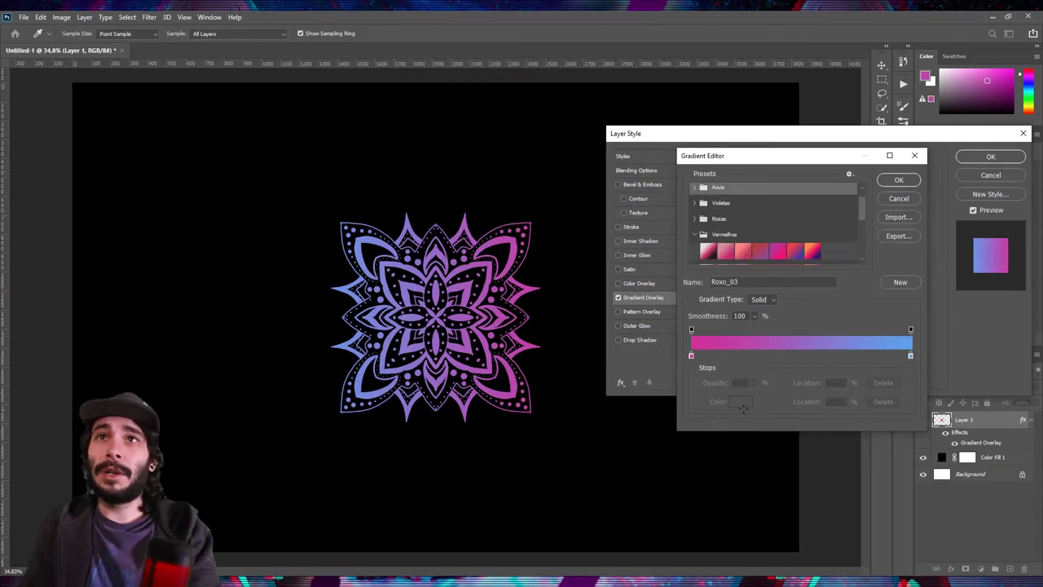
left_click(759, 251)
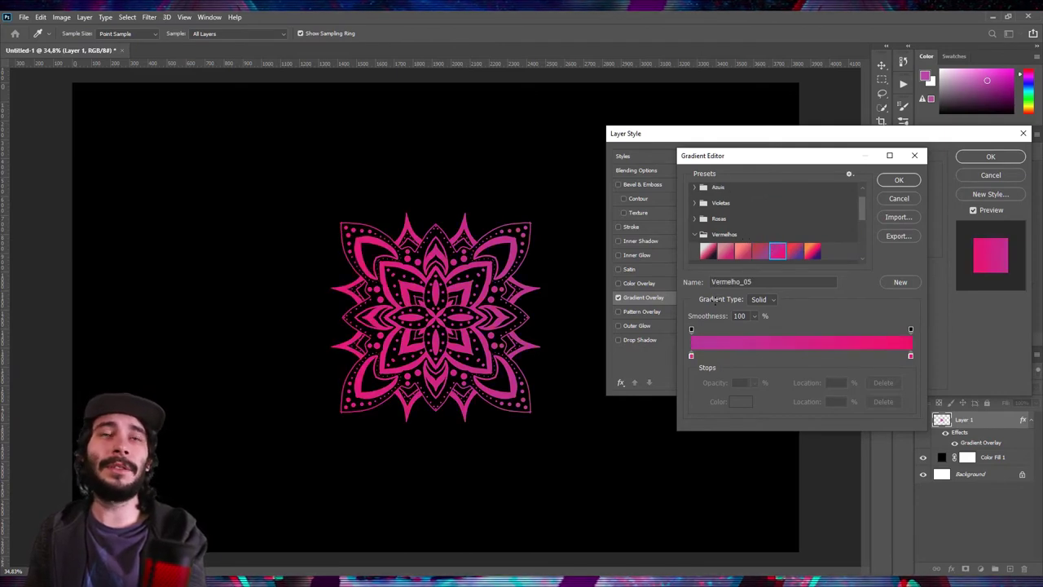
left_click(896, 178)
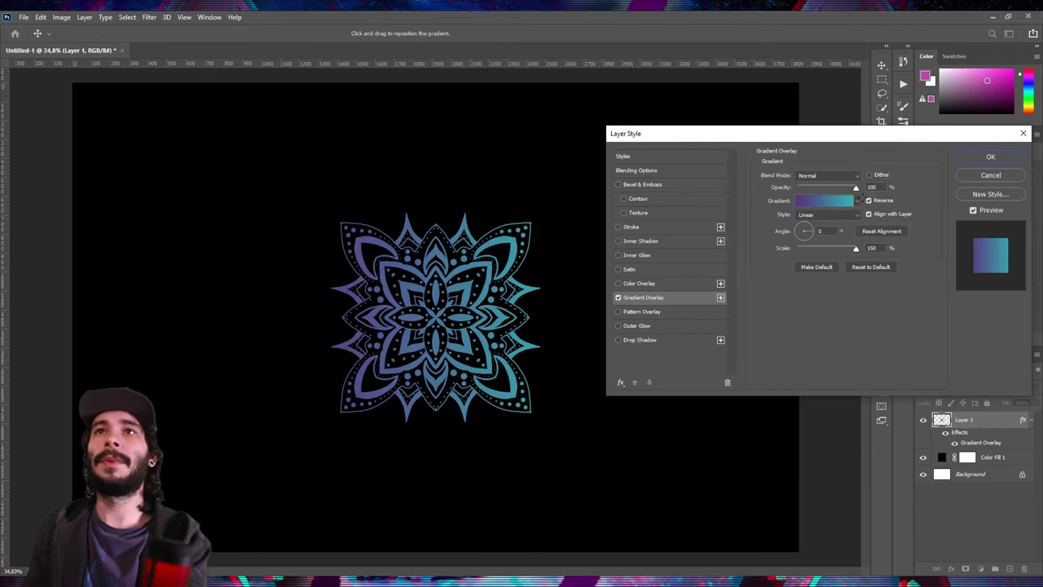
left_click(968, 157)
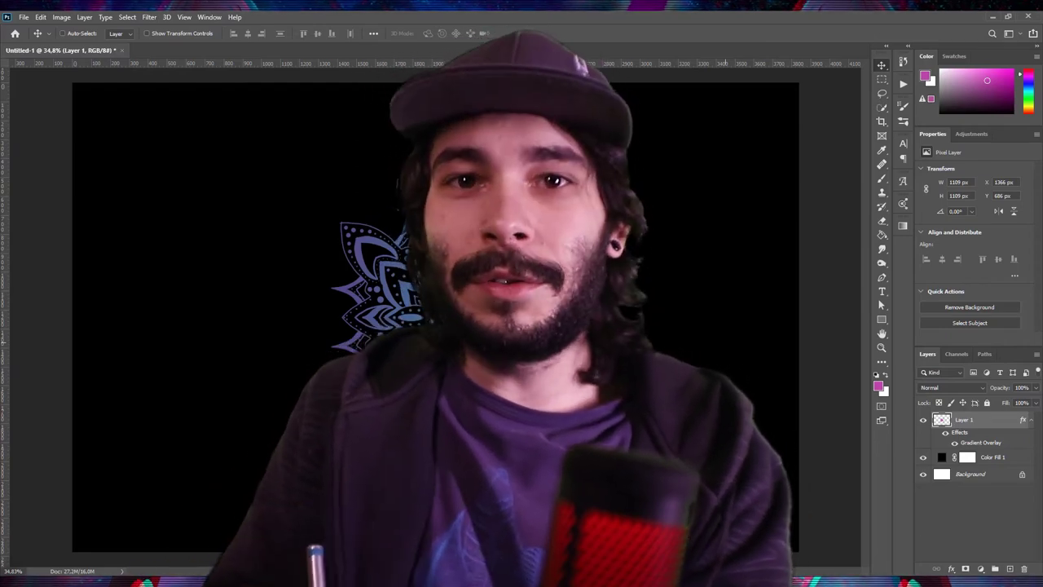
Duplicate Layer 1, rasterize the copy's layer style, and apply a 20-pixel Gaussian Blur
key("ctrl+j")
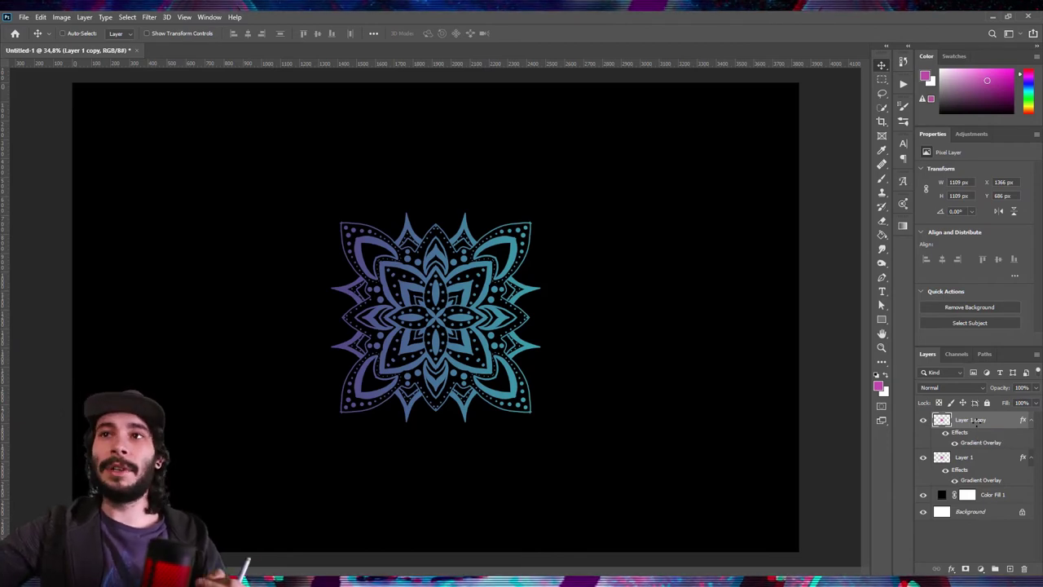
right_click(976, 420)
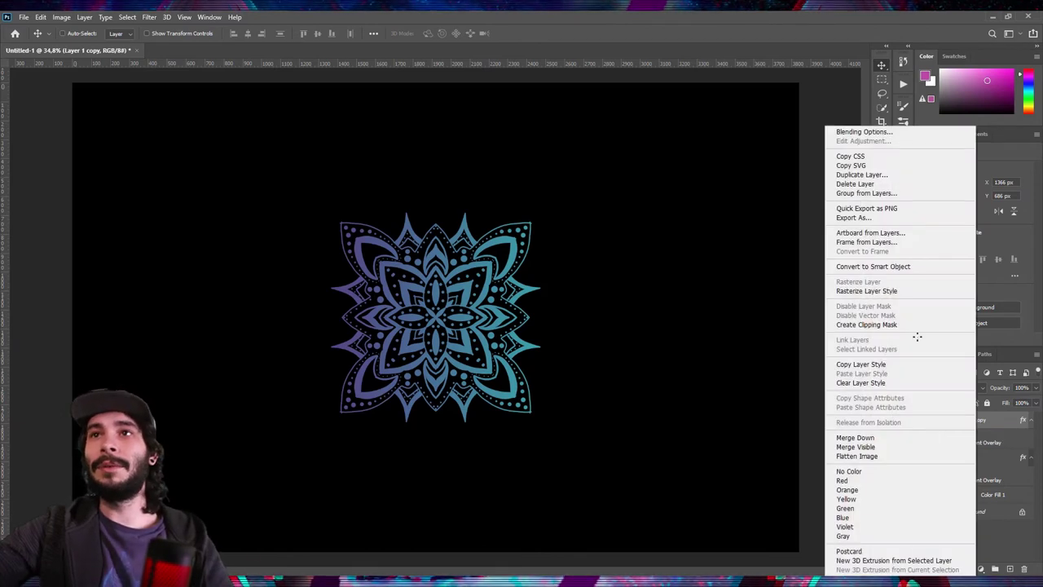
left_click(867, 291)
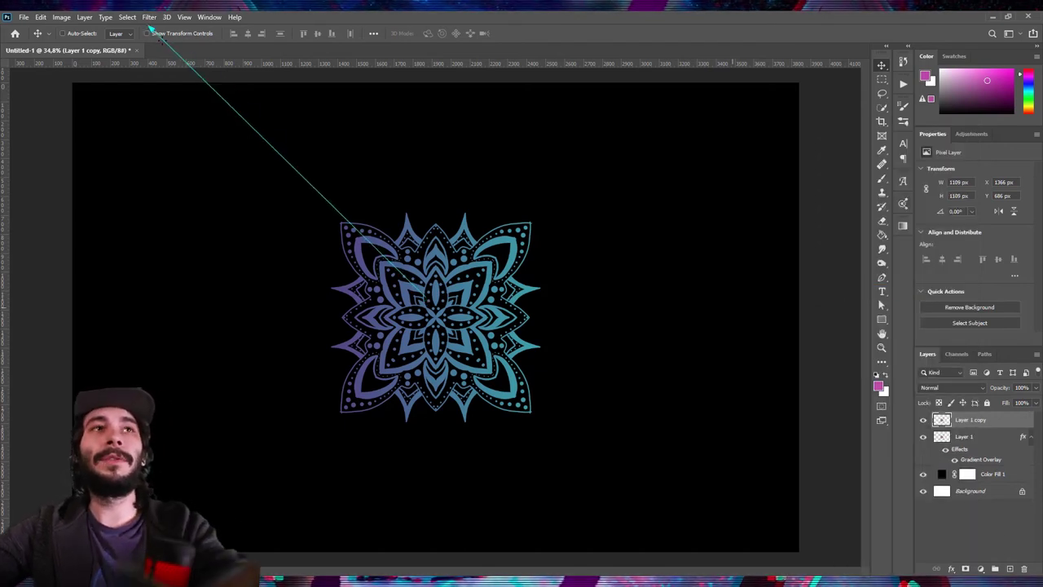
left_click(149, 17)
mouse_move(210, 150)
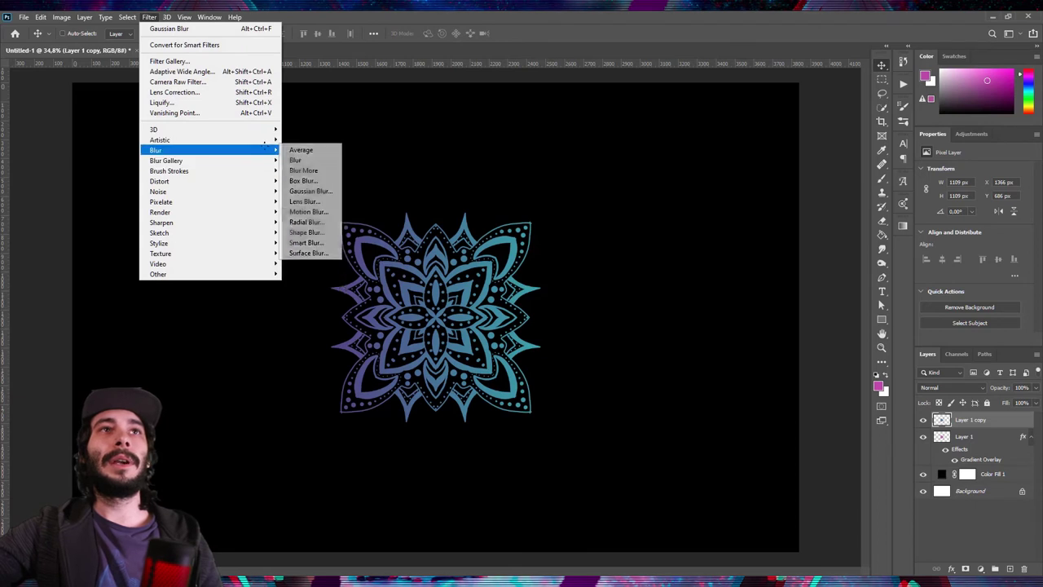
left_click(310, 190)
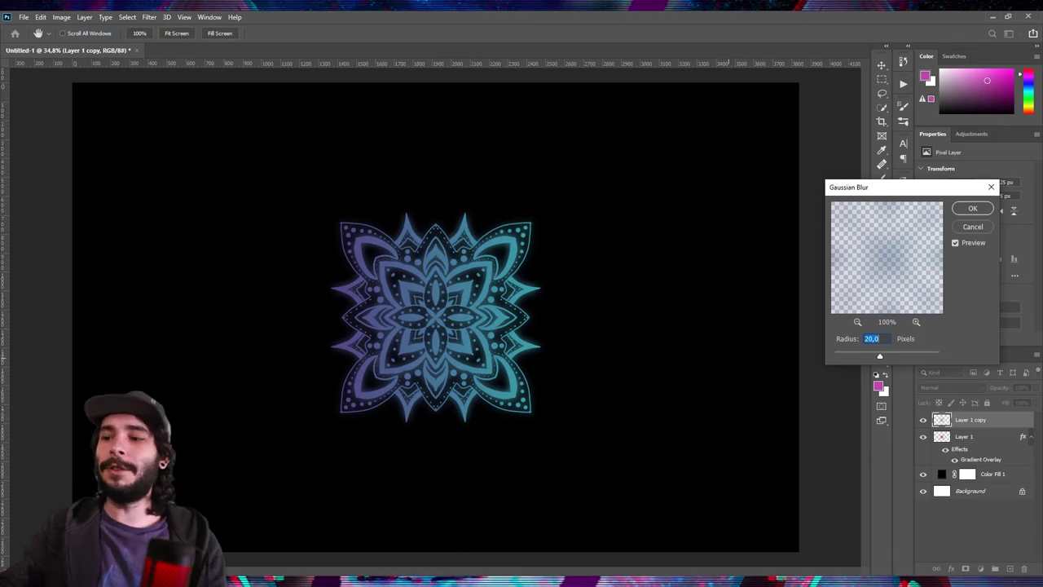
key("Return")
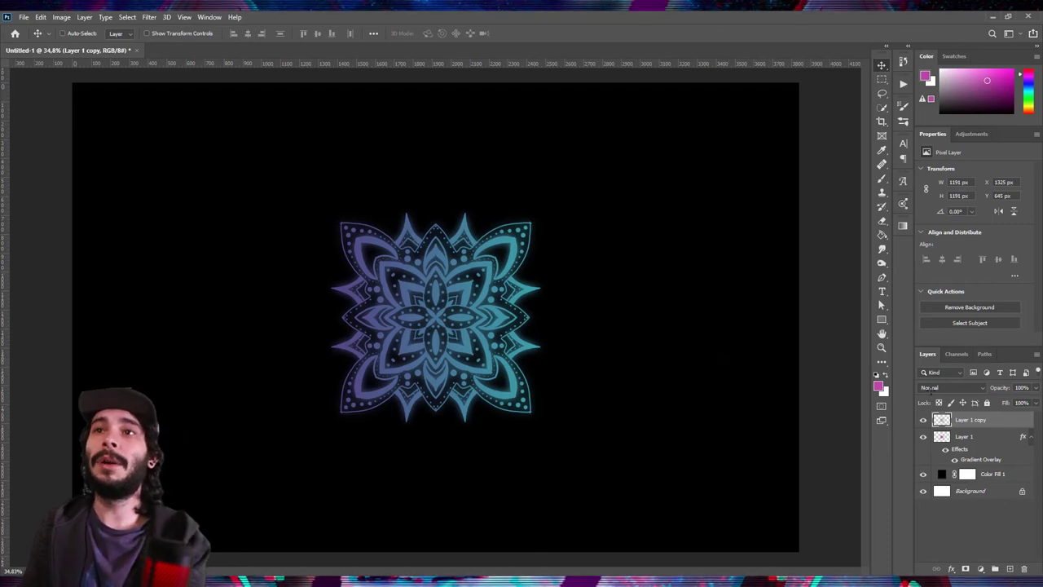
Set Layer 1 copy's blend mode to Linear Dodge (Add)
left_click(930, 387)
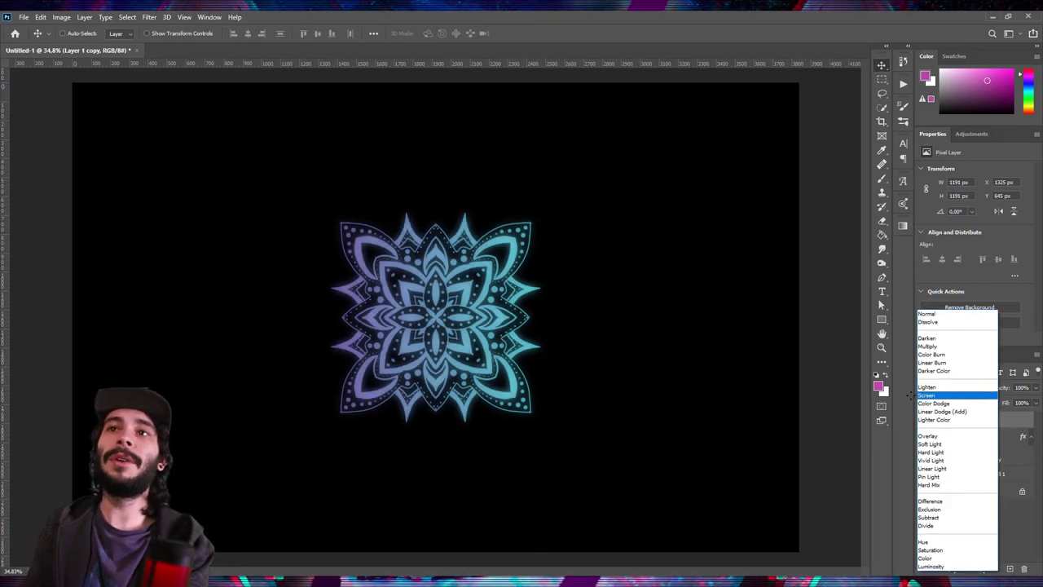
left_click(937, 412)
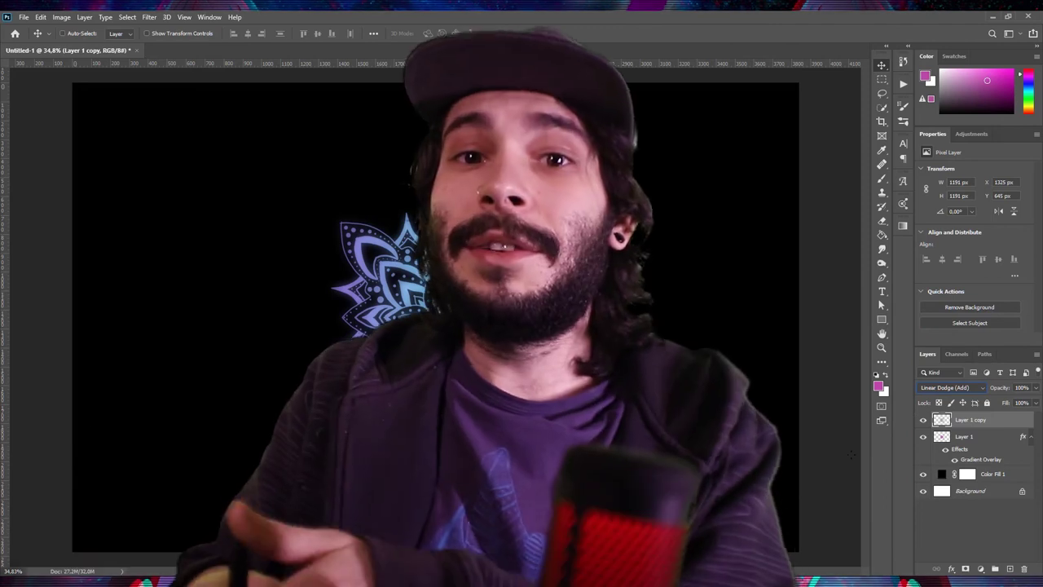